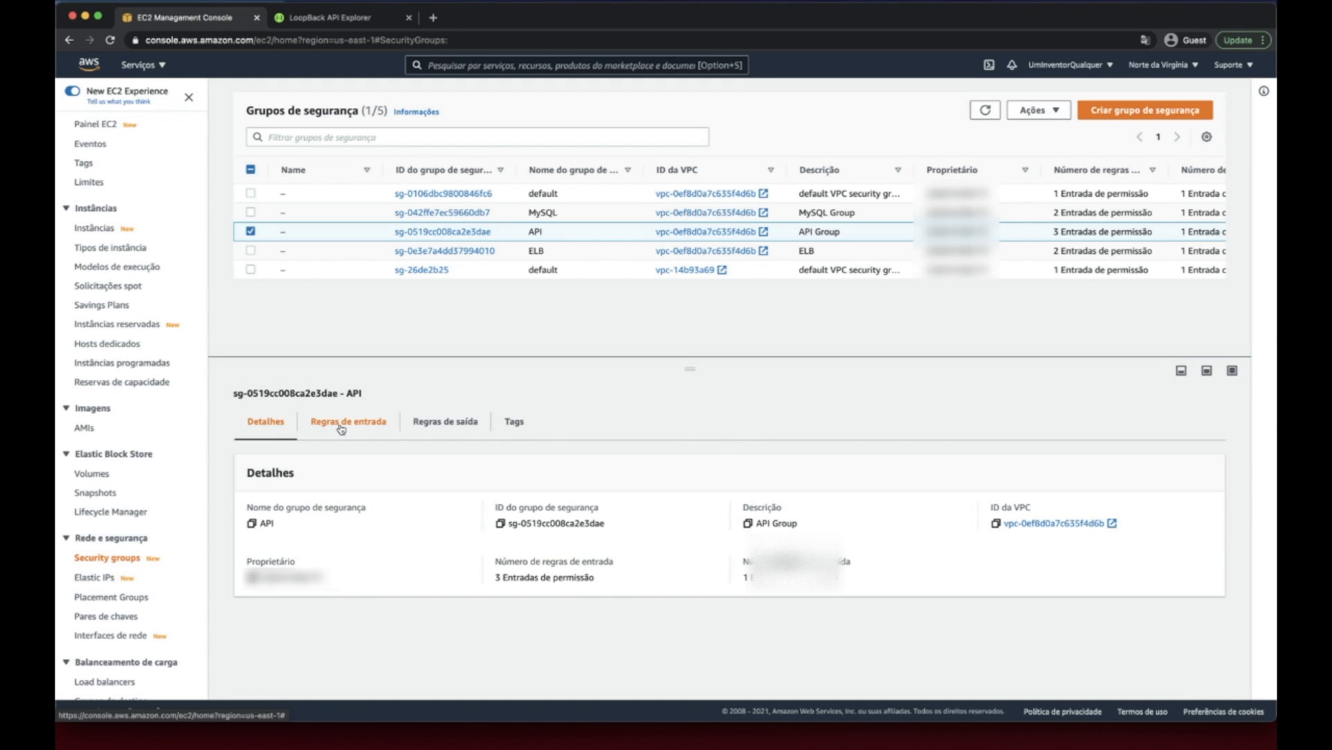
- Add a custom TCP inbound rule to the API security group with port 3001, the ELB security group as source and description ELB
{"action": "left_click", "coordinate": [342, 428]}
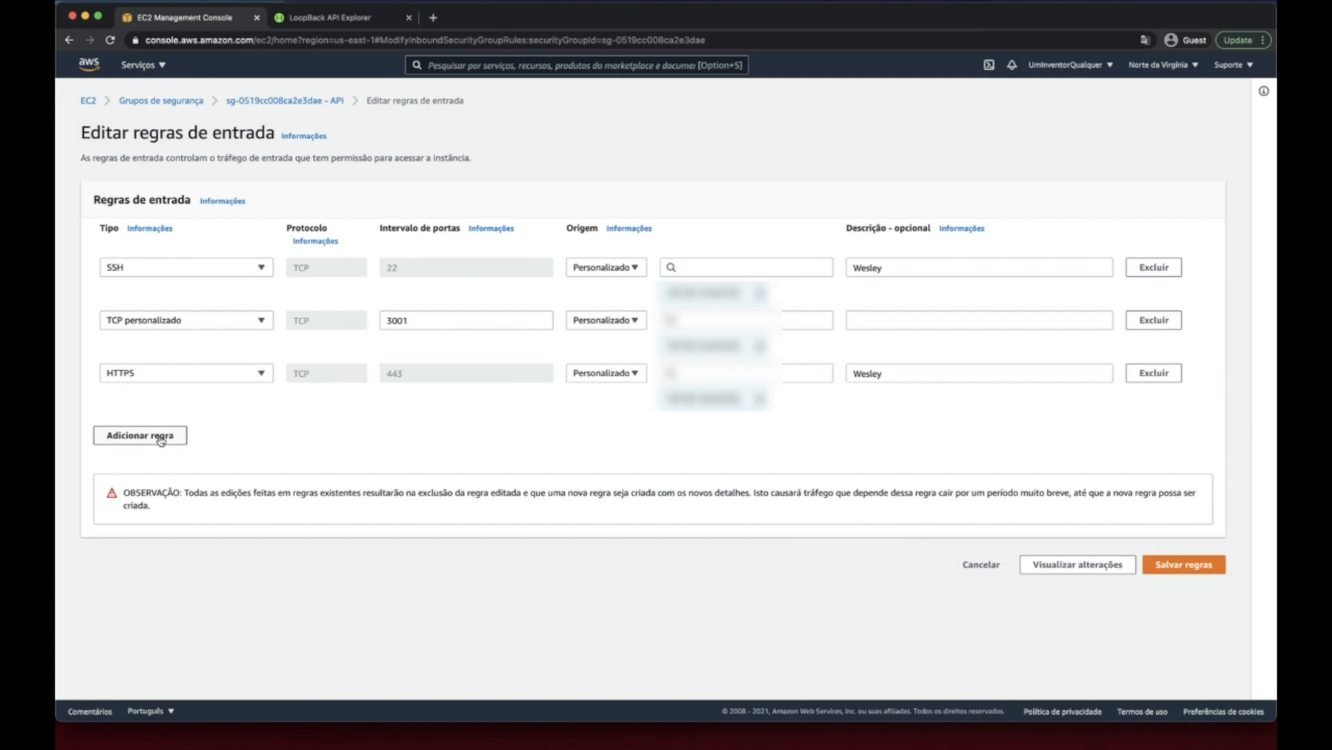
{"action": "left_click", "coordinate": [158, 435]}
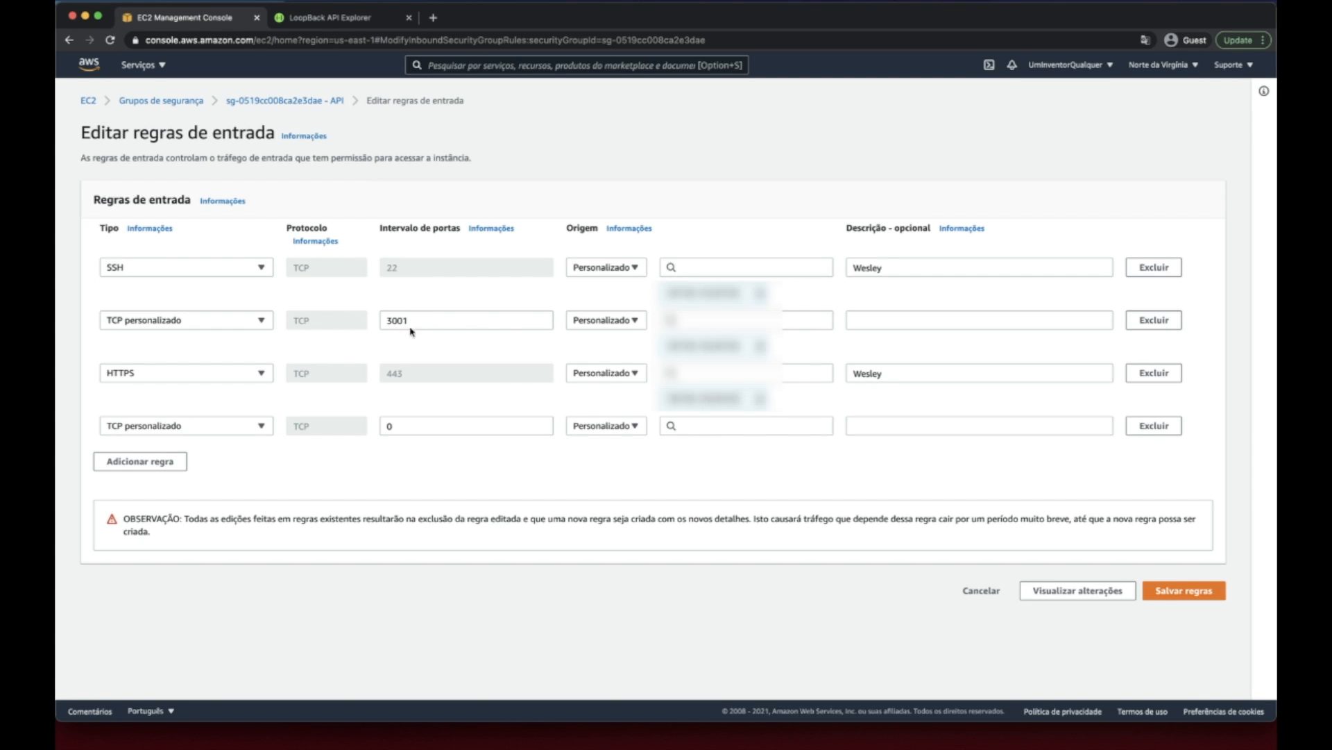
{"action": "left_click", "coordinate": [418, 429]}
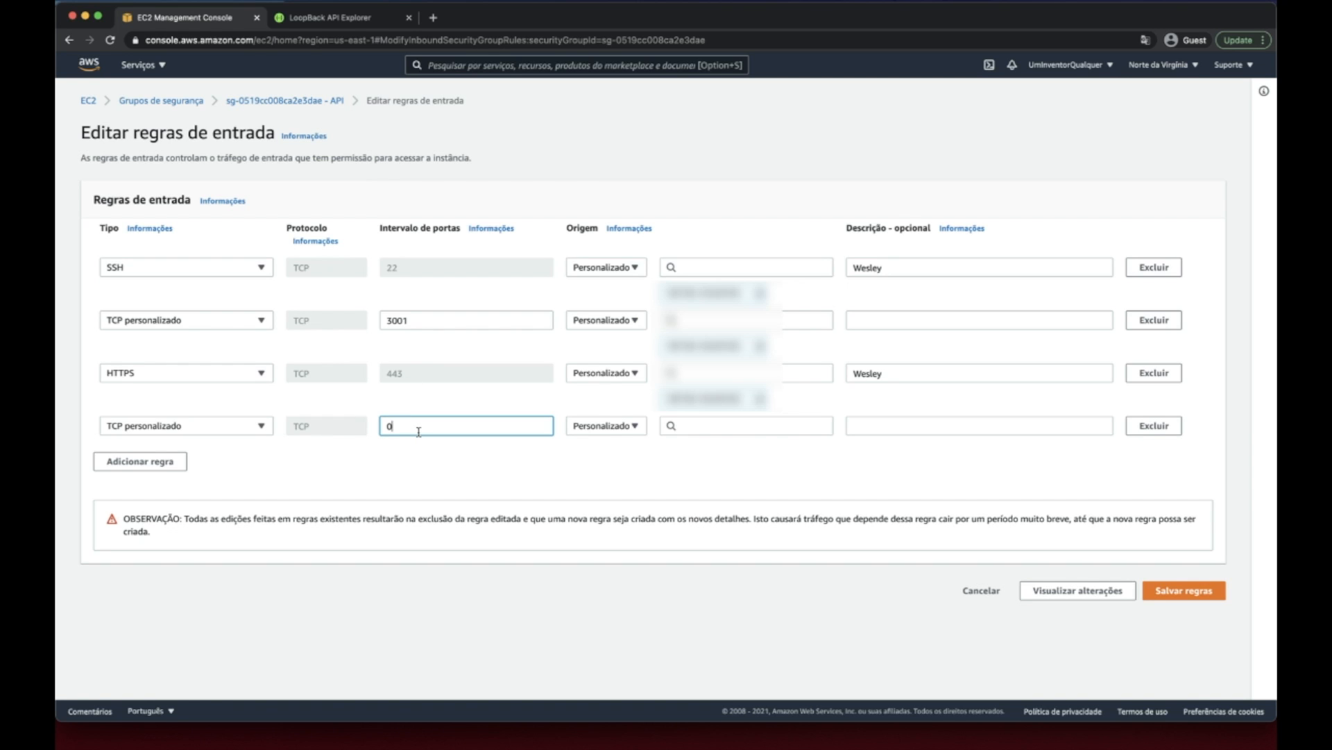
{"action": "type", "text": "3001"}
{"action": "left_click", "coordinate": [724, 431]}
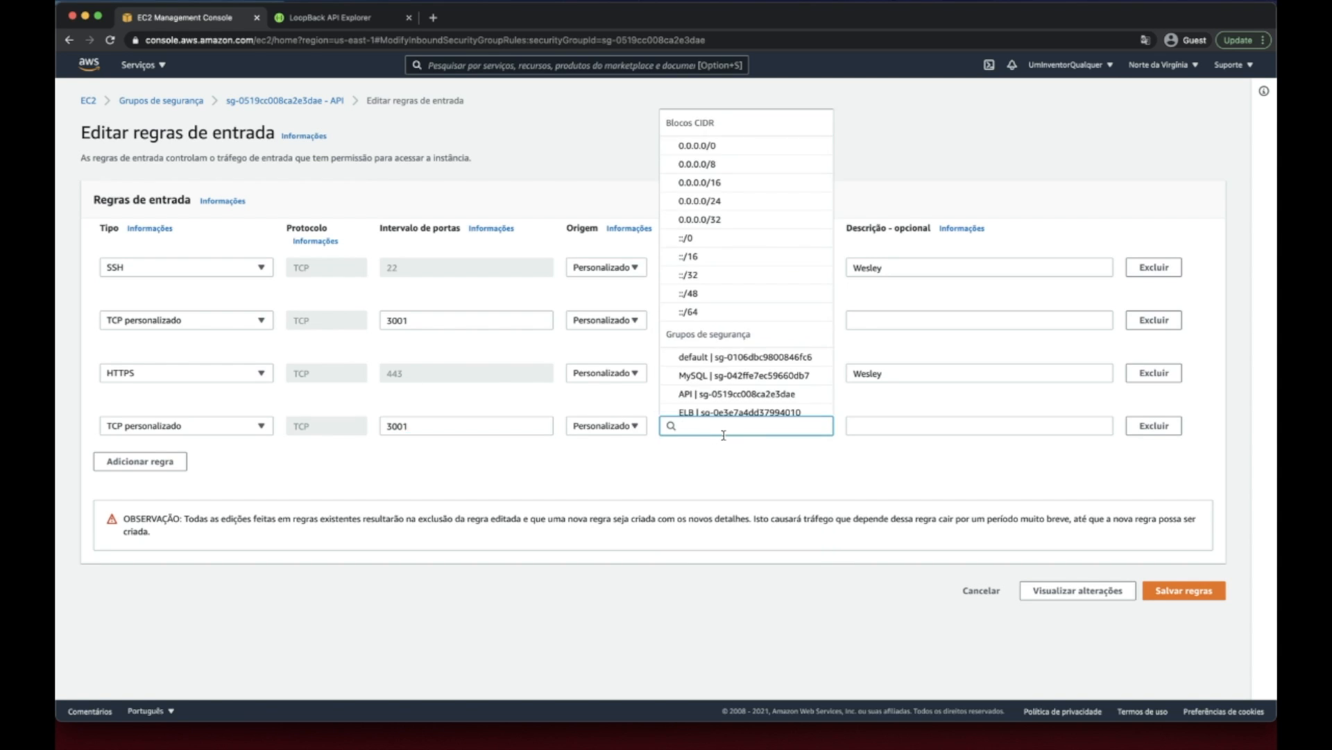
{"action": "scroll", "coordinate": [739, 392], "scroll_direction": "down", "scroll_amount": 2}
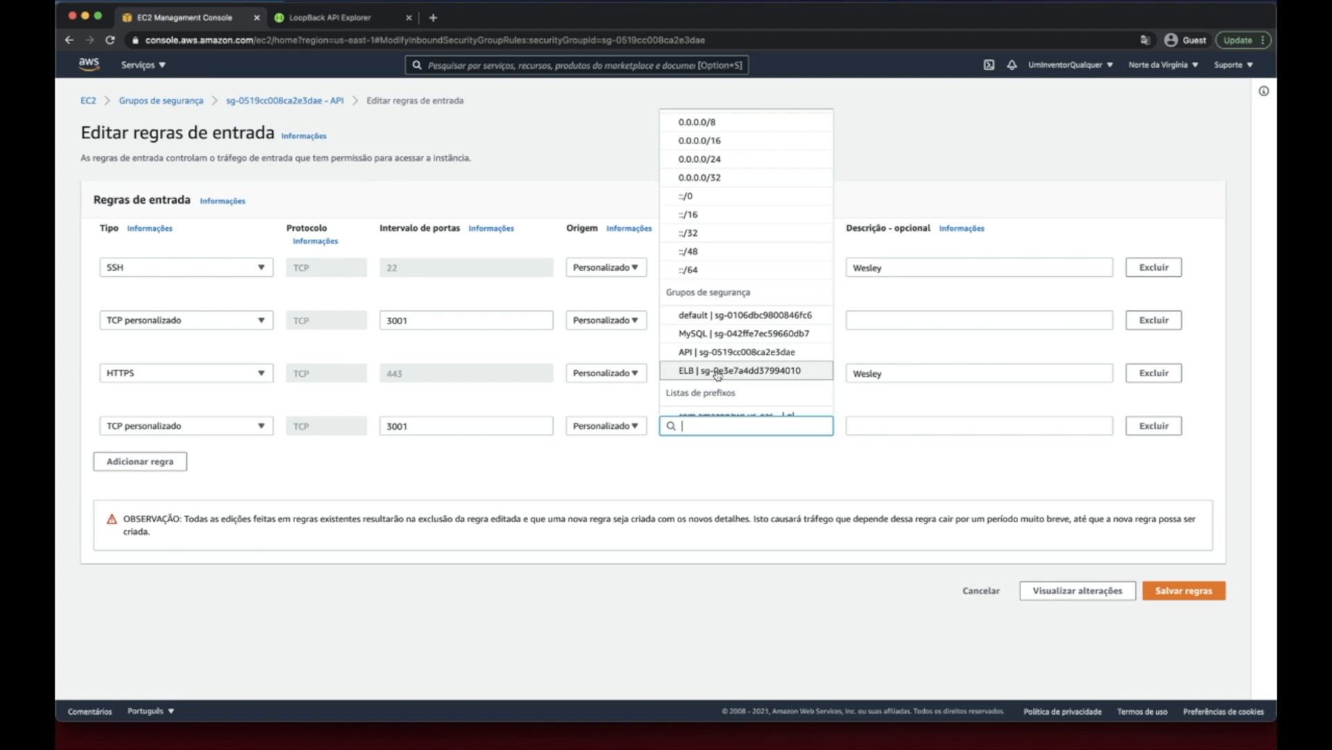
{"action": "left_click", "coordinate": [717, 372]}
{"action": "left_click", "coordinate": [875, 434]}
{"action": "type", "text": "ELB"}
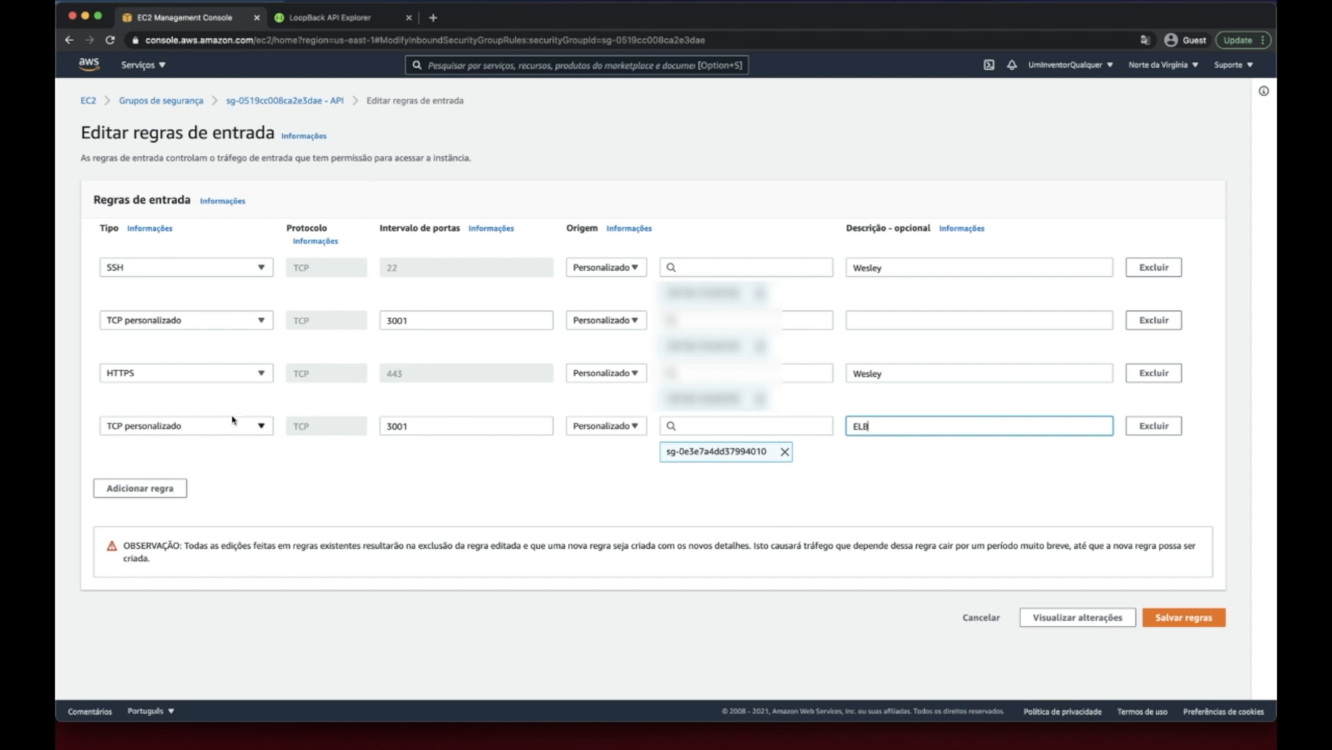
{"action": "double_click", "coordinate": [394, 436]}
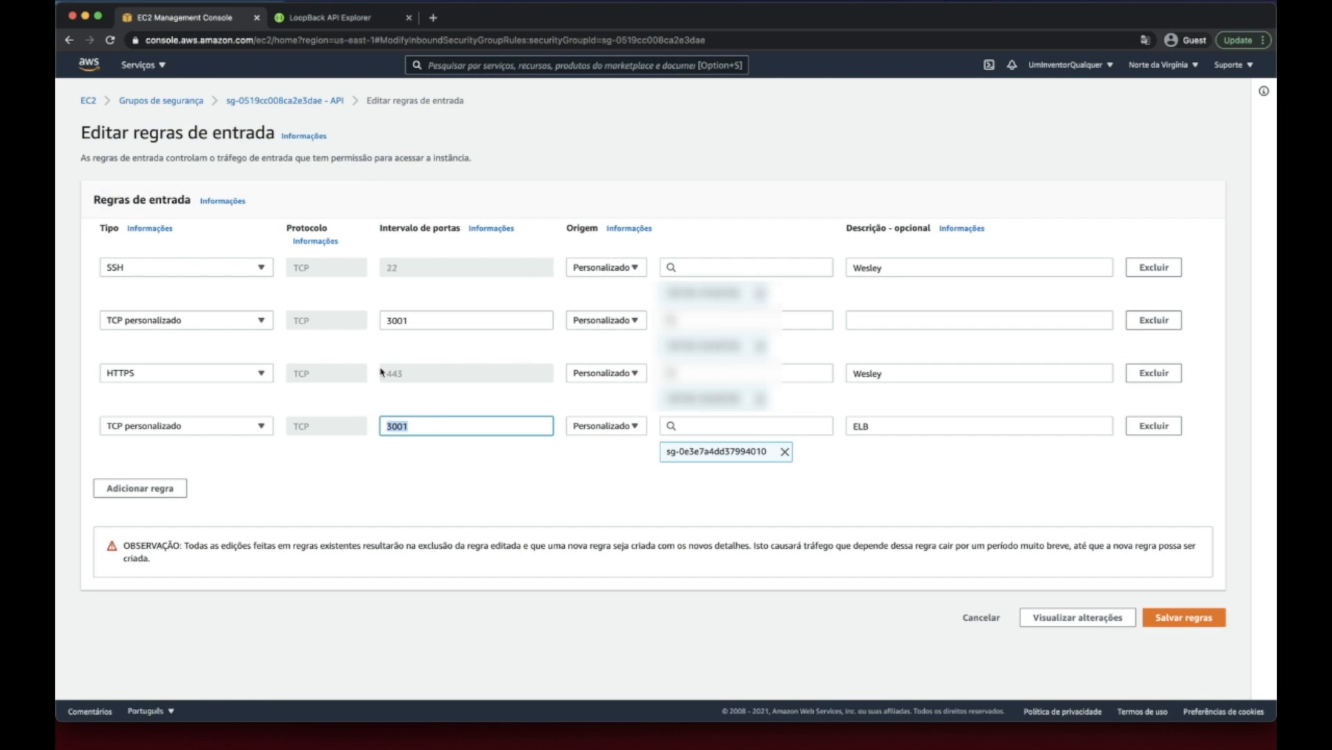
- Delete the HTTPS inbound rule, enter the person's first name as the undescribed port 3001 rule's description, and save the rules
{"action": "left_click", "coordinate": [1155, 373]}
{"action": "left_click", "coordinate": [903, 330]}
{"action": "type", "text": "Wesley"}
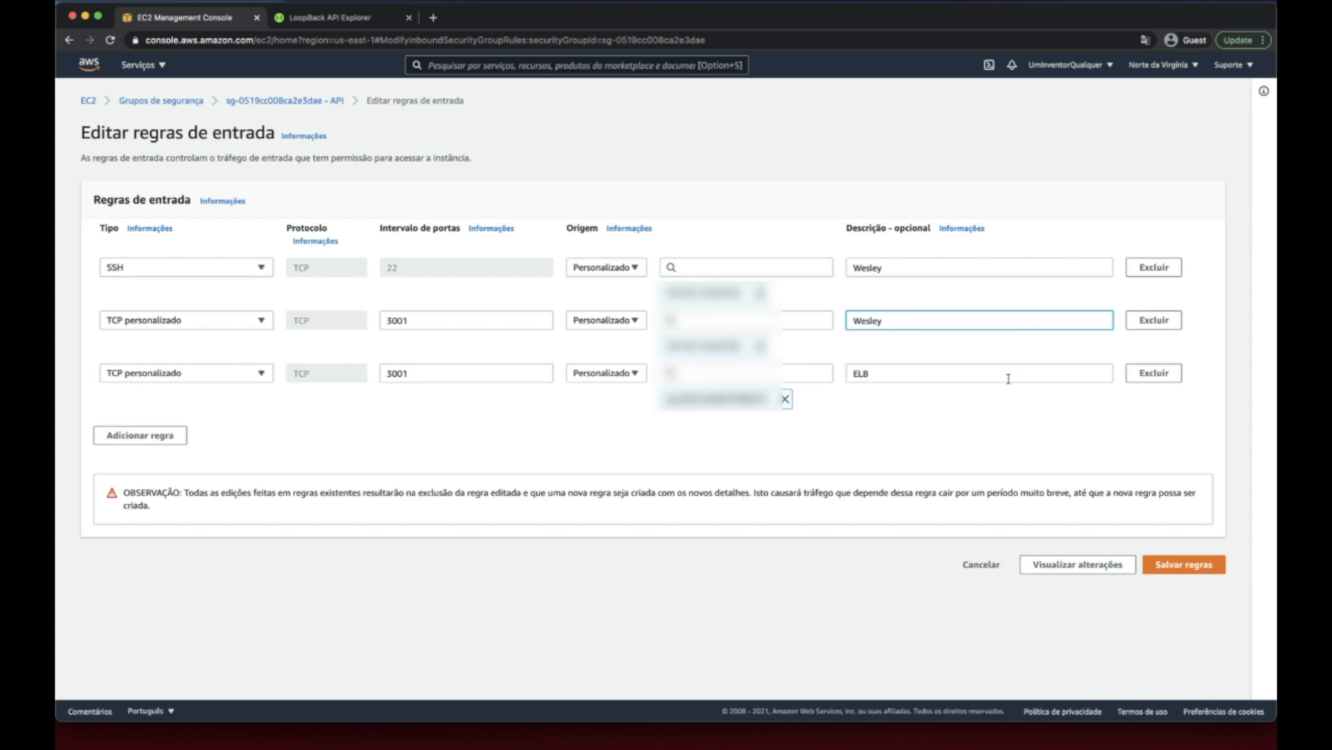
{"action": "left_click", "coordinate": [1187, 566]}
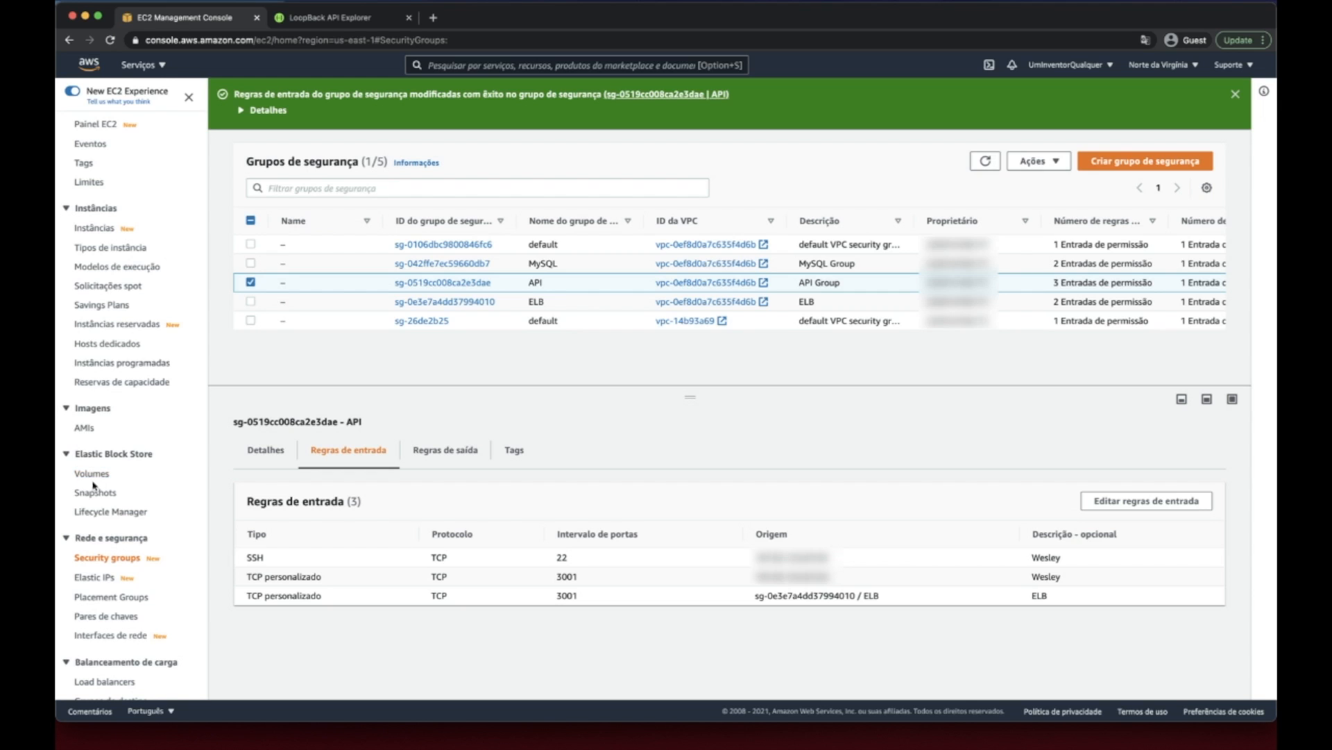
- Review the target groups list and the API load balancer's listener, following its forwarding rule to TargetAPI
{"action": "scroll", "coordinate": [95, 490], "scroll_direction": "down", "scroll_amount": 3}
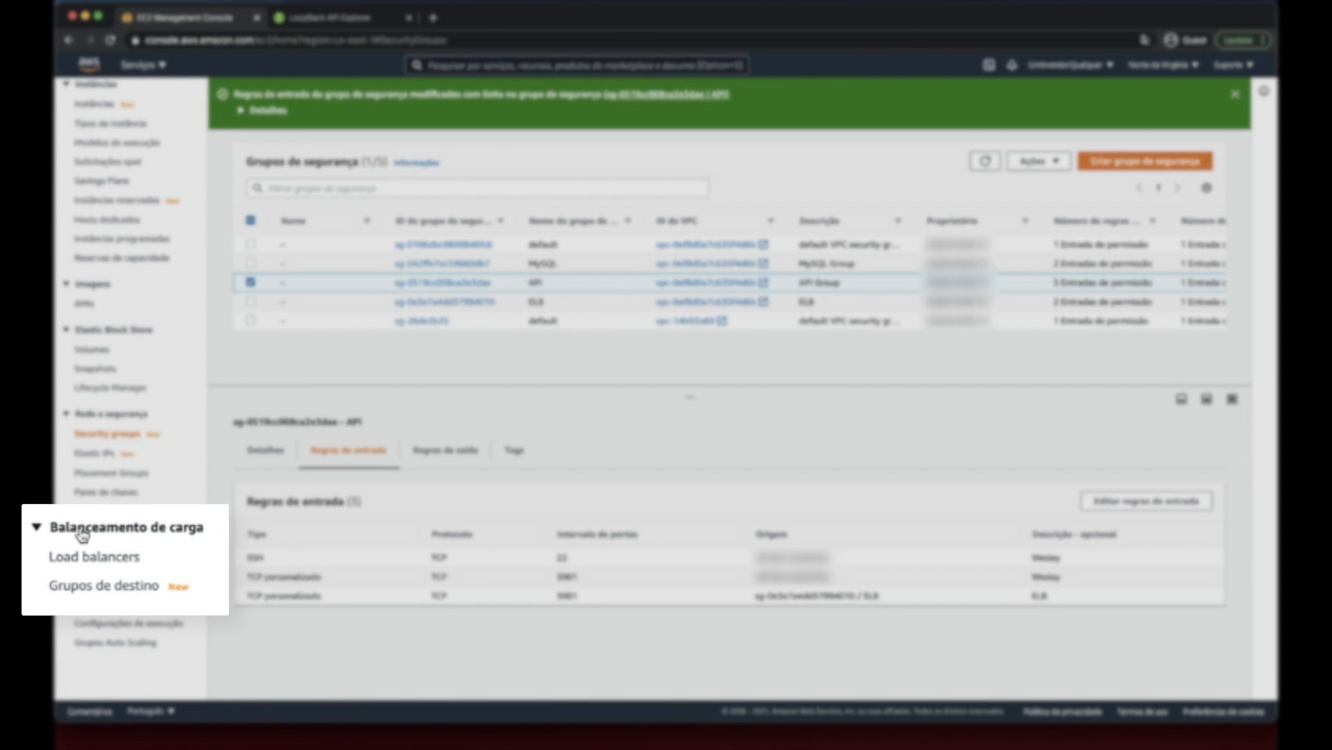
{"action": "left_click", "coordinate": [109, 579]}
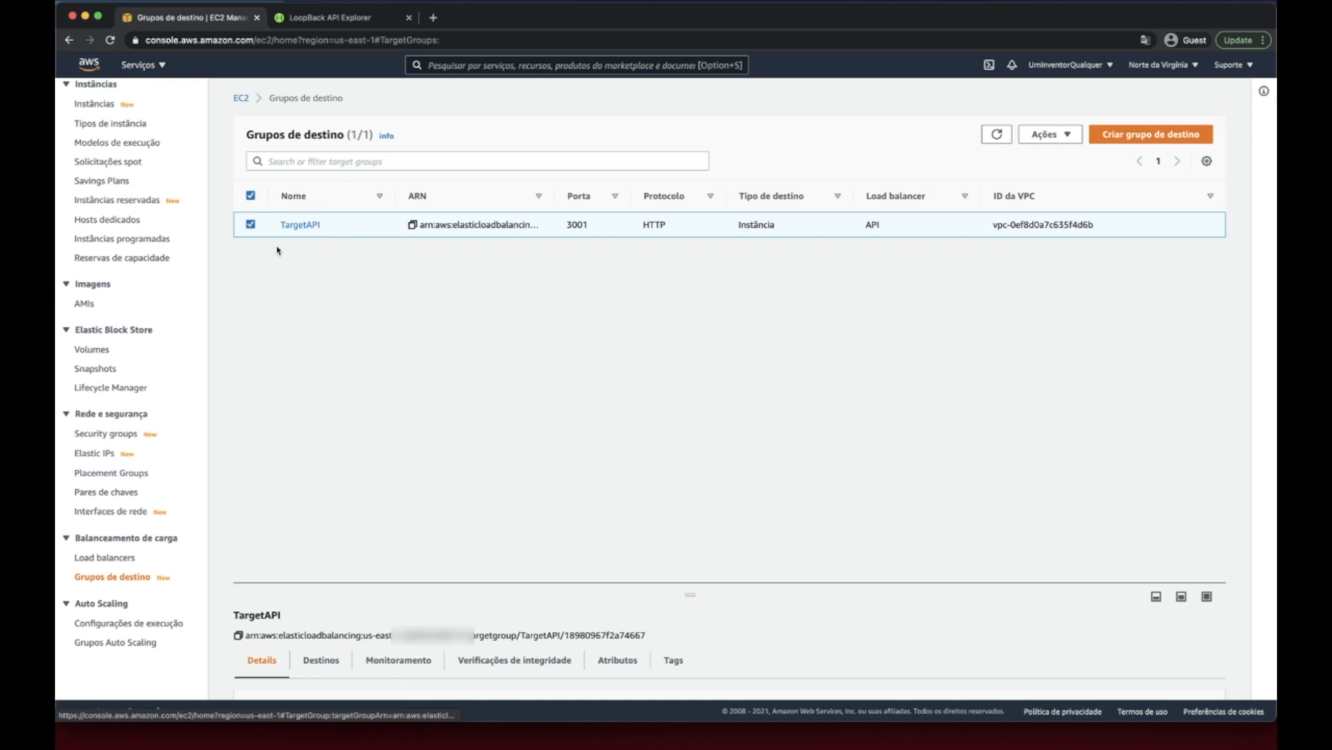
{"action": "left_click", "coordinate": [110, 560]}
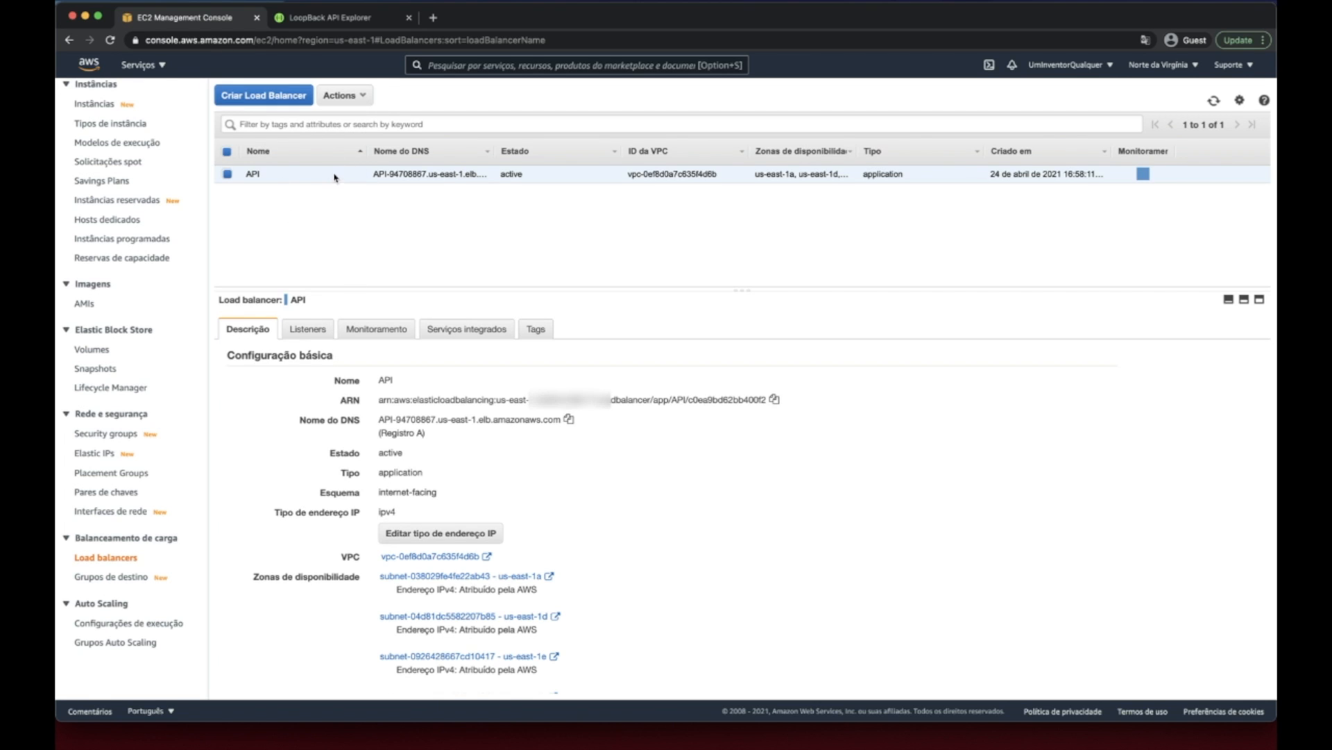
{"action": "left_click", "coordinate": [309, 329]}
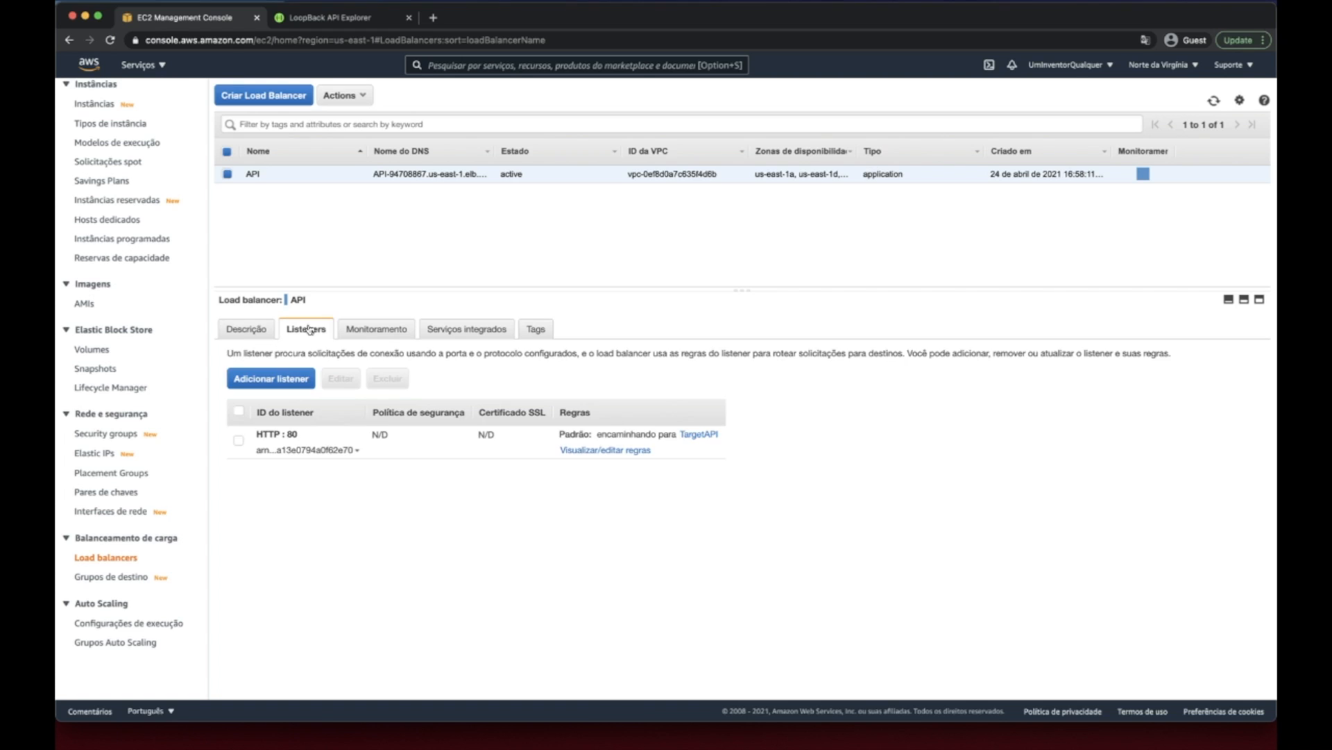
{"action": "left_click", "coordinate": [699, 435]}
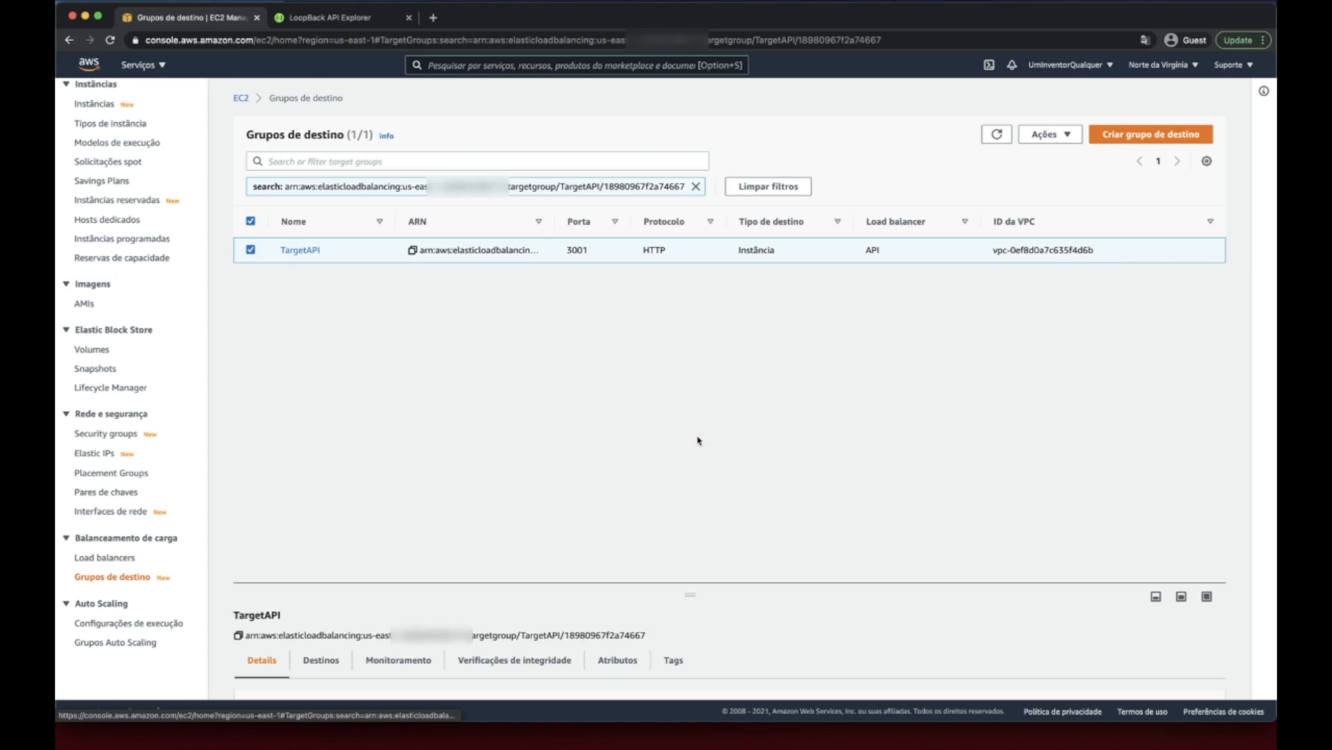
- Open the TargetAPI target group's details and check the health status of its registered instance
{"action": "left_click", "coordinate": [111, 580]}
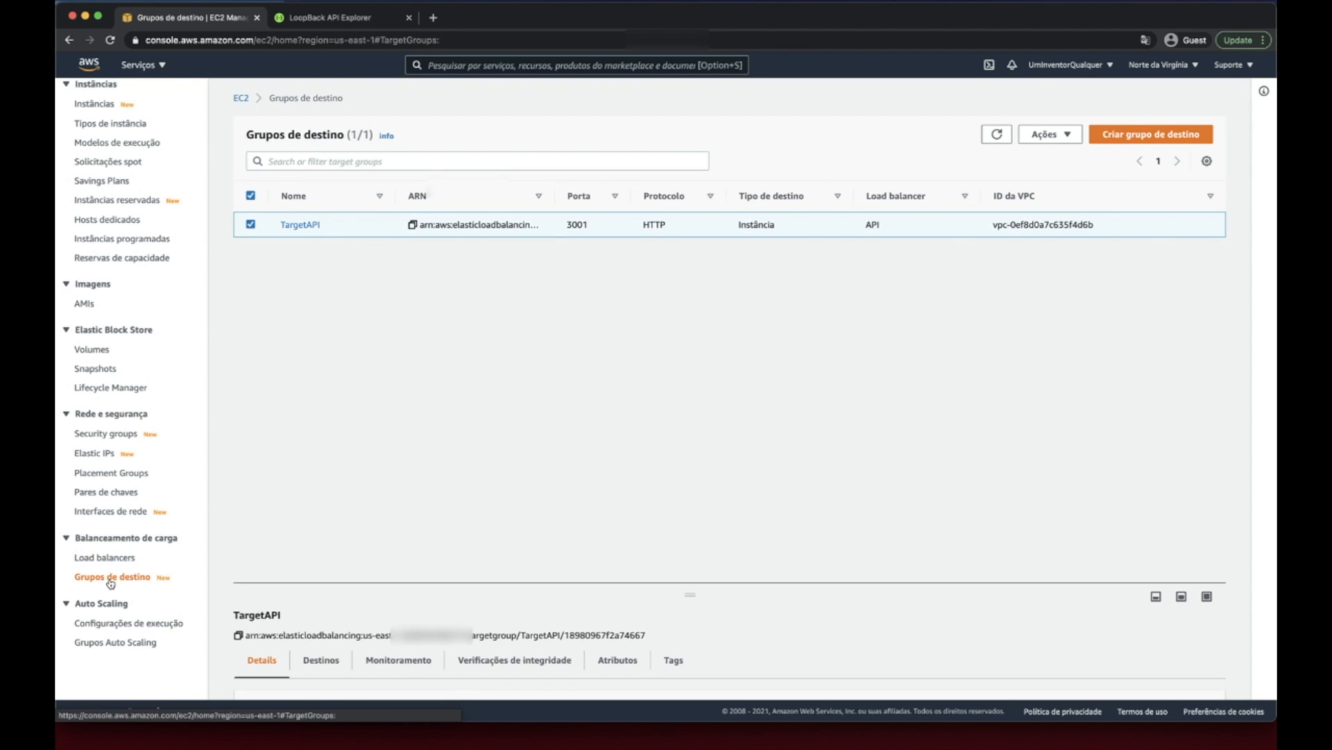
{"action": "left_click", "coordinate": [303, 225]}
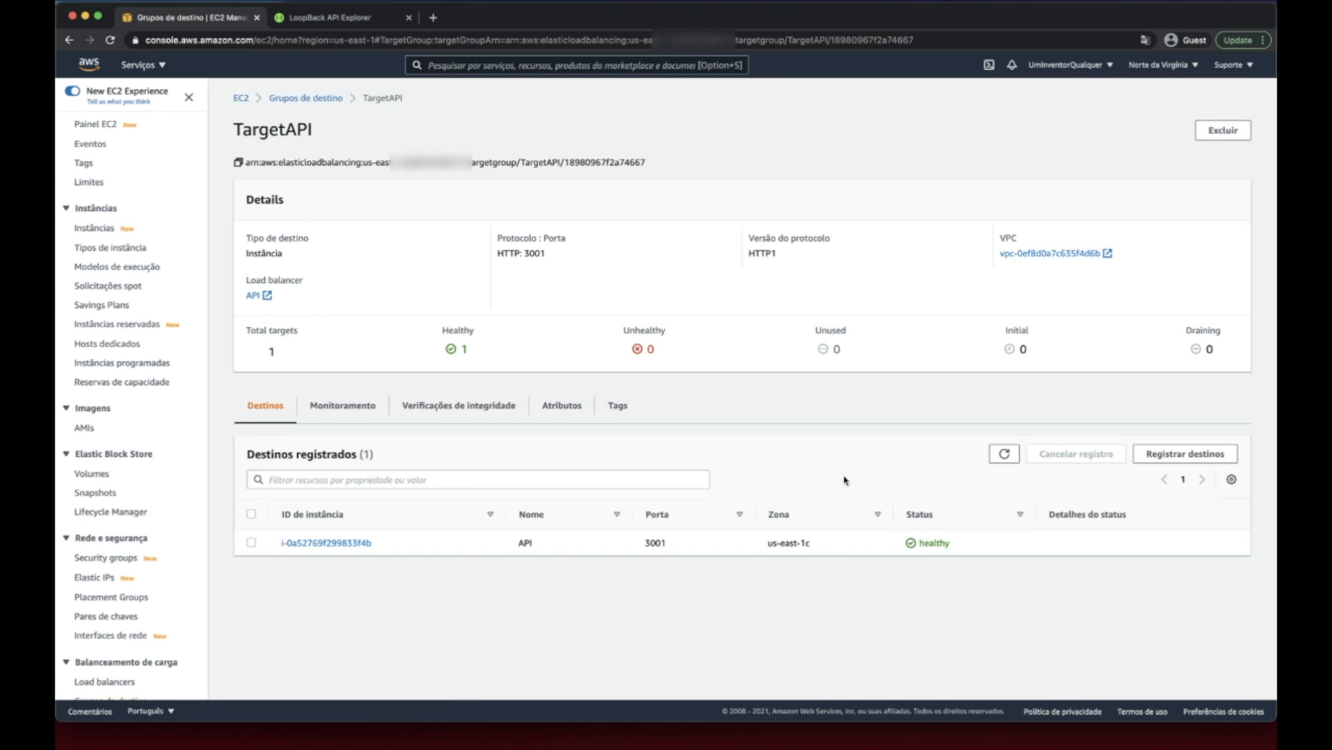
{"action": "double_click", "coordinate": [938, 552]}
- Copy the DNS name of the API load balancer
{"action": "scroll", "coordinate": [139, 458], "scroll_direction": "down", "scroll_amount": 3}
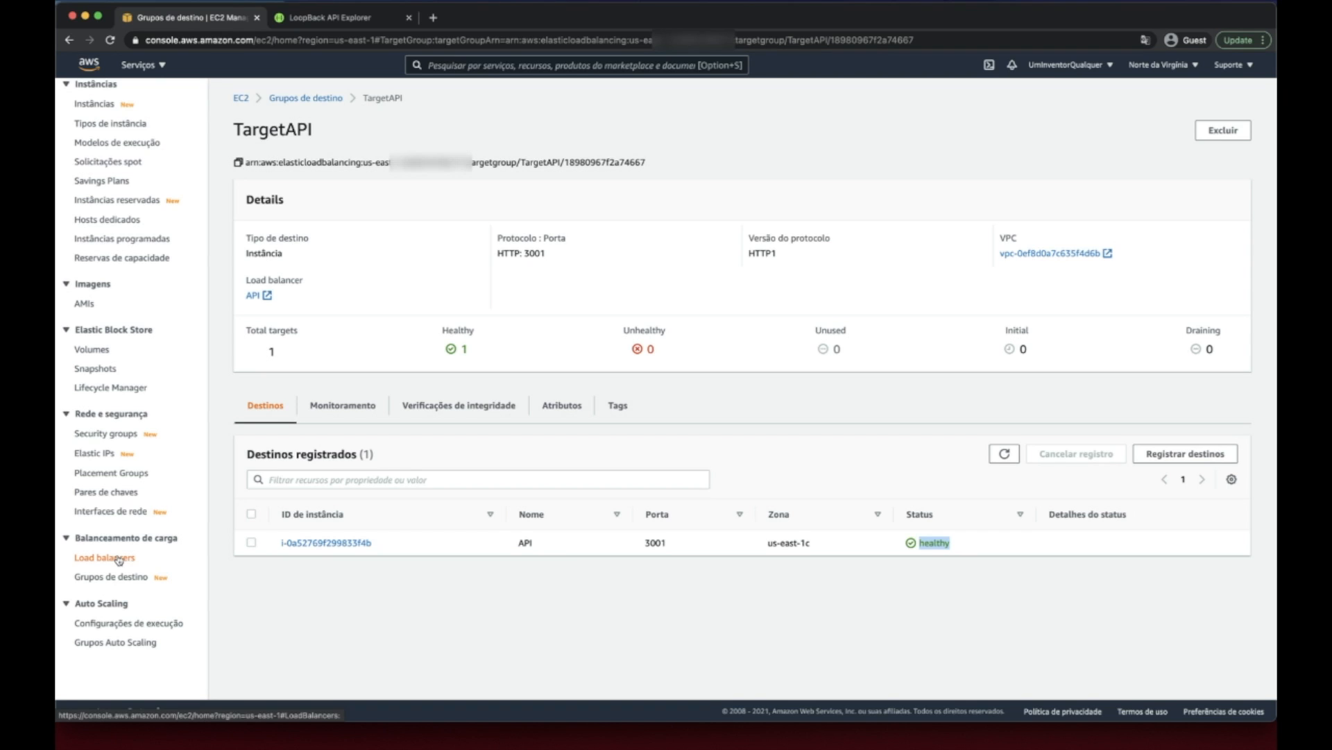
{"action": "left_click", "coordinate": [118, 560]}
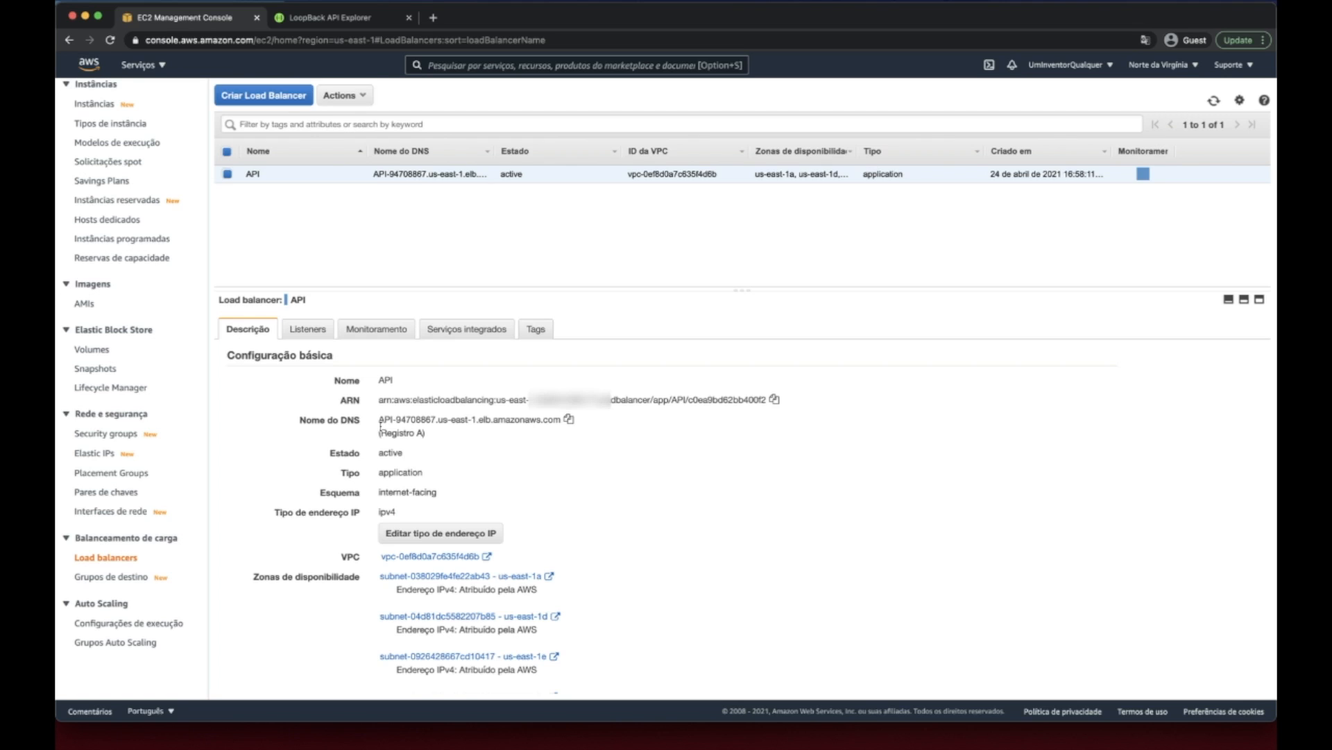
{"action": "left_click_drag", "start_coordinate": [380, 426], "coordinate": [562, 429]}
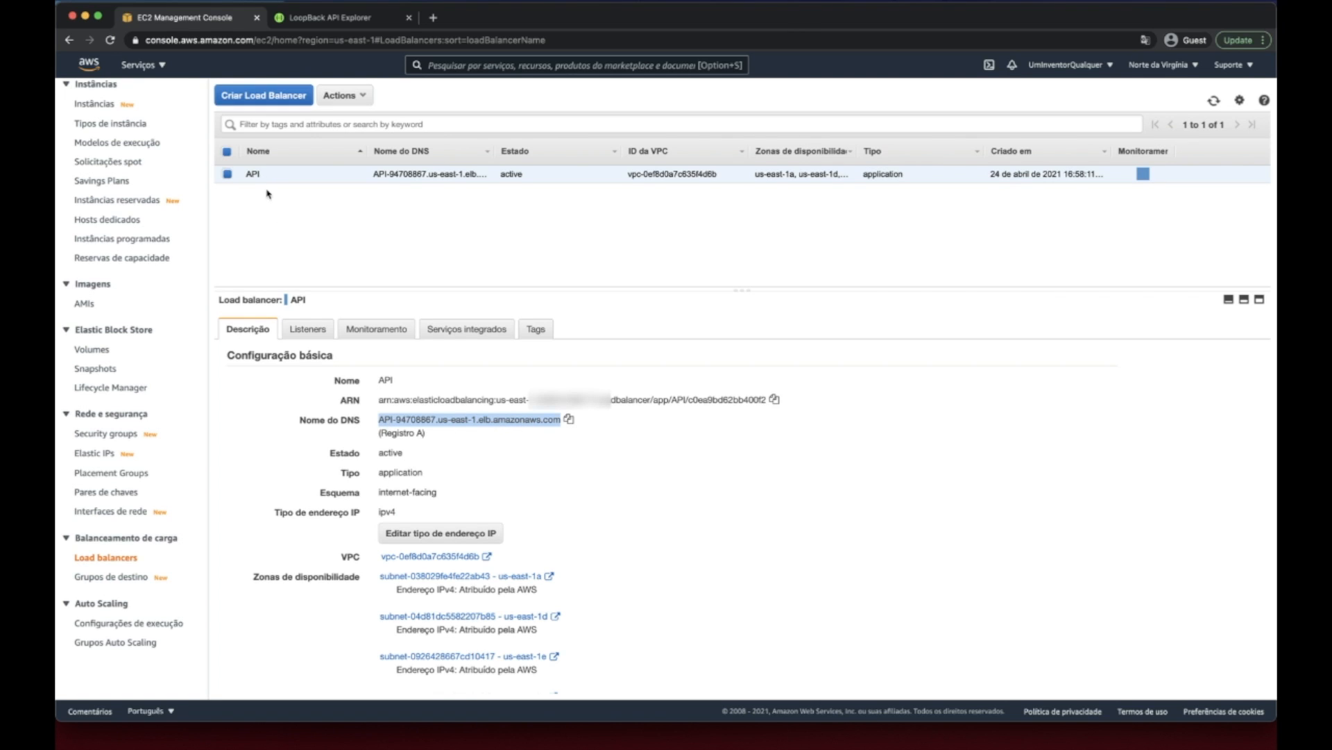
{"action": "left_click", "coordinate": [415, 425]}
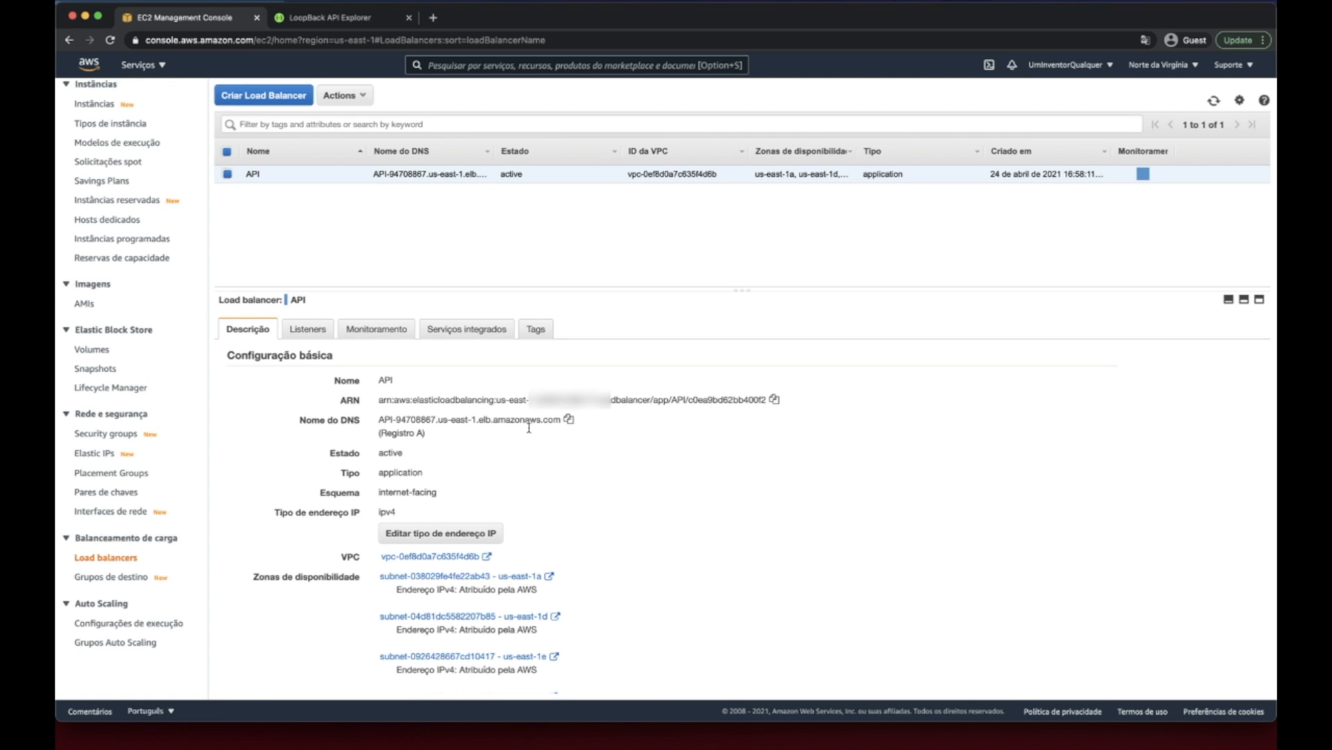
{"action": "left_click", "coordinate": [568, 420]}
- Switch to the LoopBack API Explorer page and replace the host and port in its address with the copied DNS name, keeping /explorer/
{"action": "left_click", "coordinate": [360, 21]}
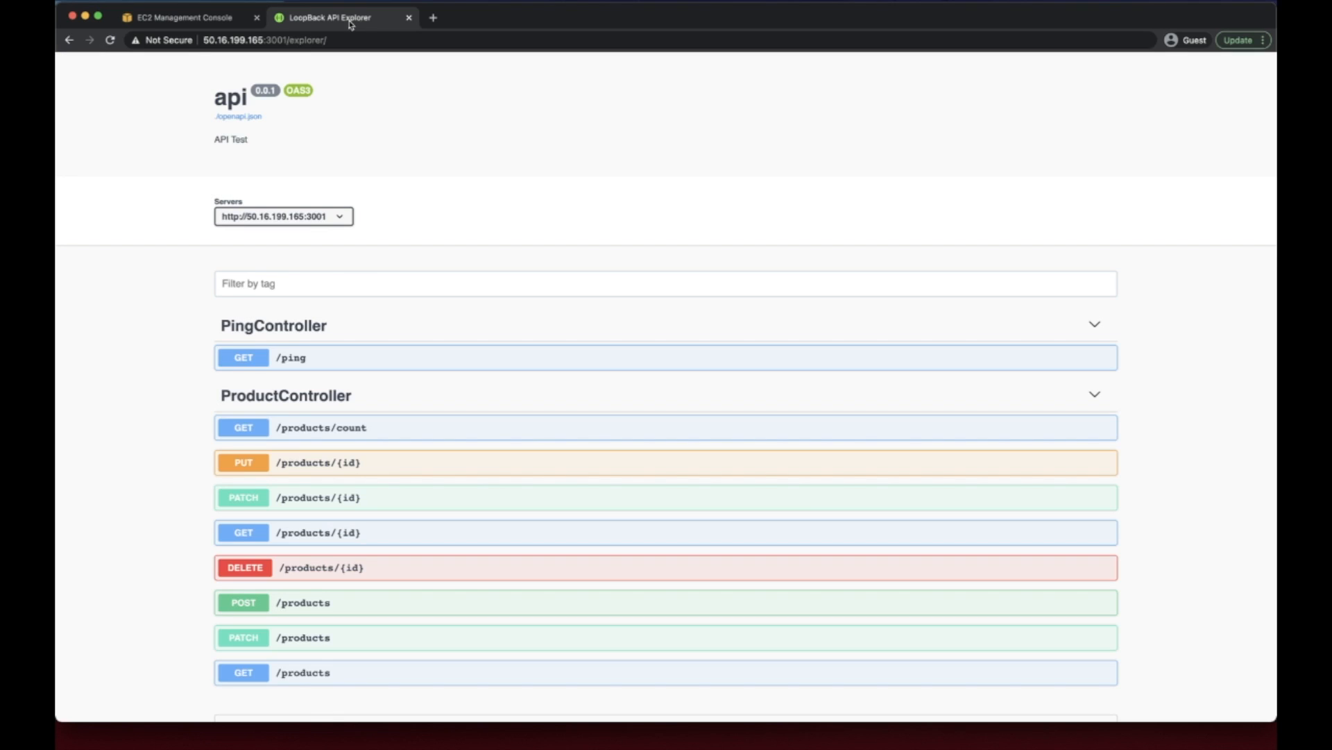
{"action": "left_click", "coordinate": [265, 46]}
{"action": "key", "text": "super+v"}
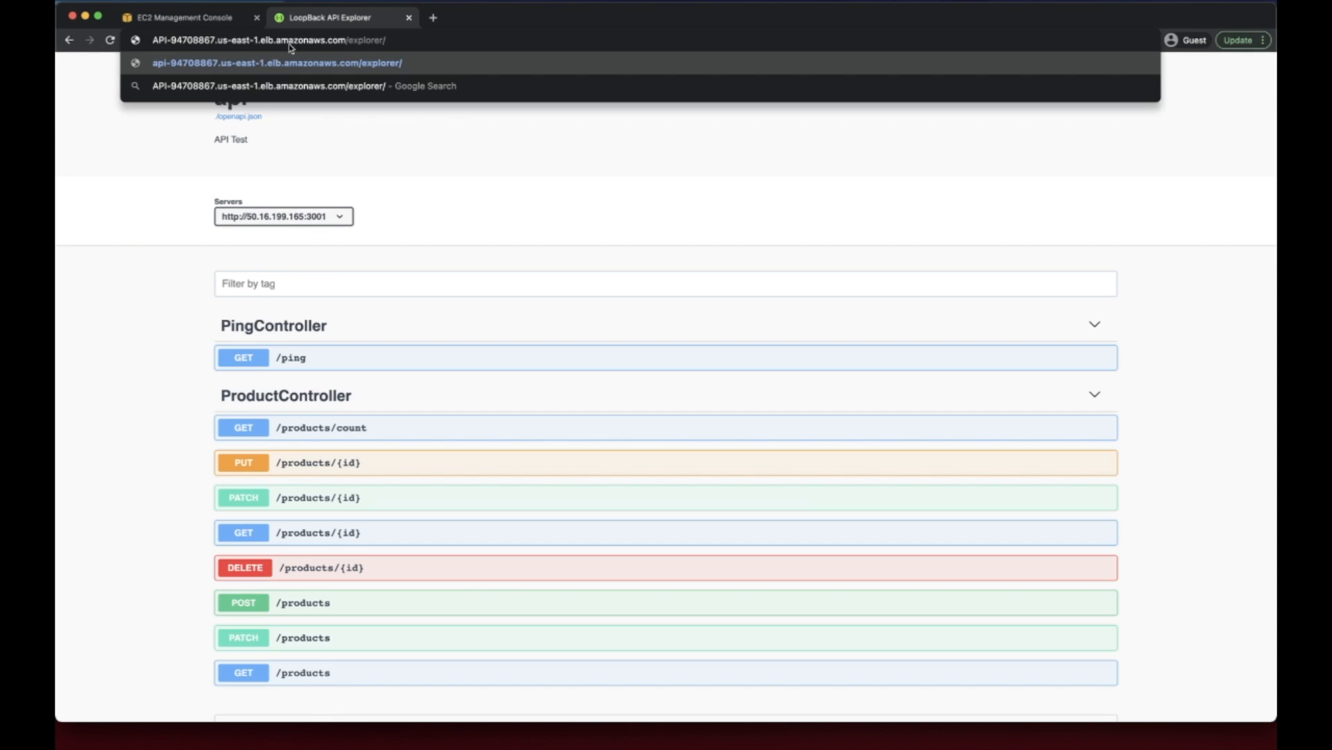